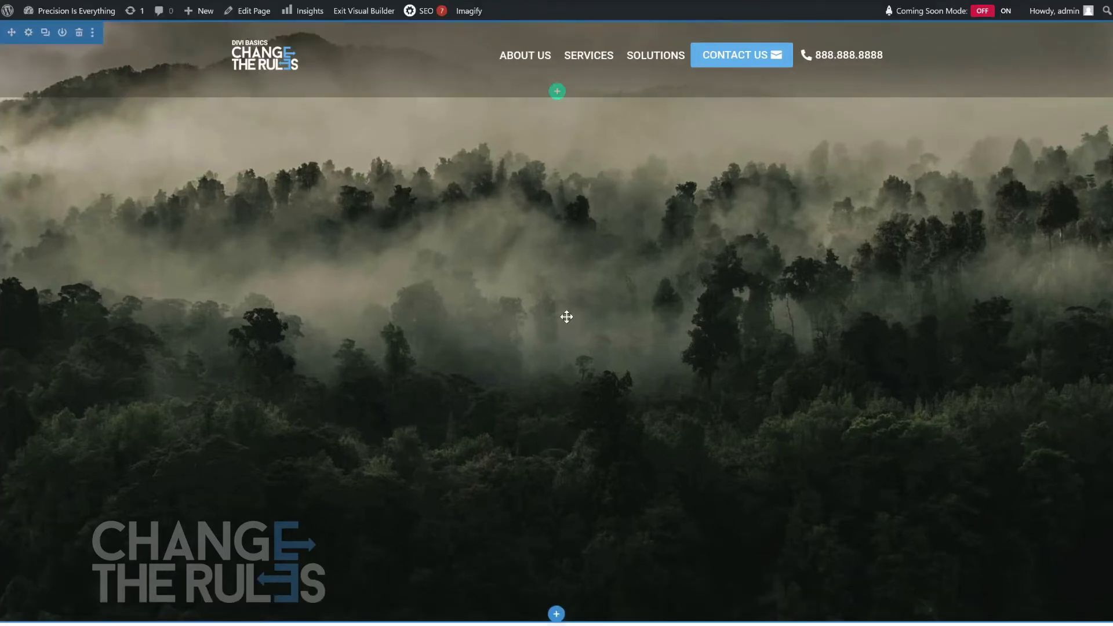
# Add a new section below the forest hero section and set its CSS ID to aboutus
pyautogui.click(557, 615)
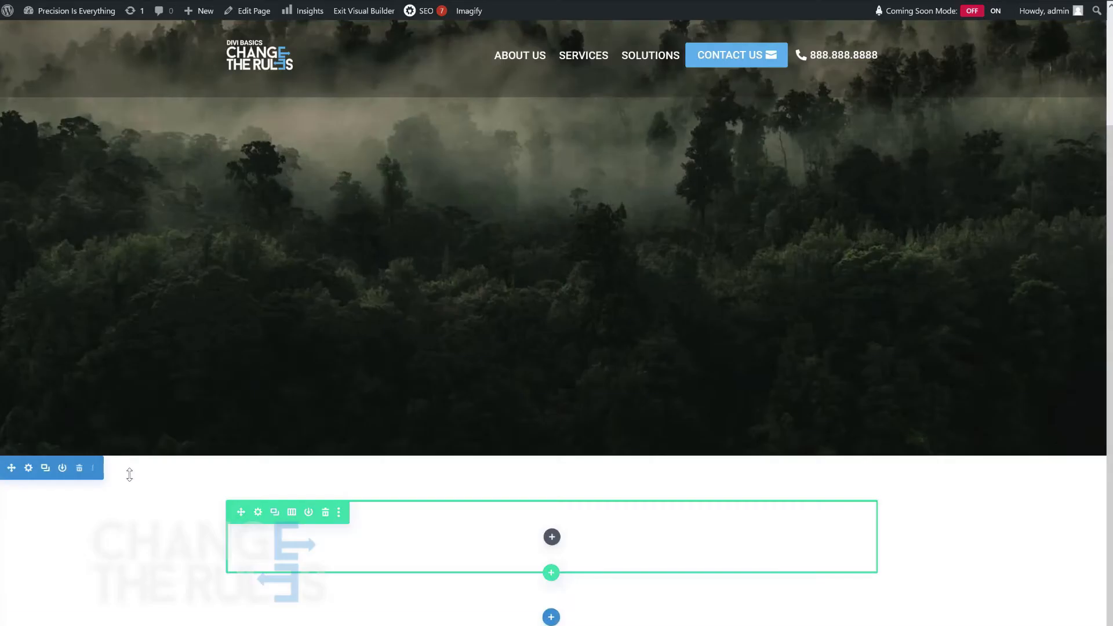
pyautogui.click(28, 468)
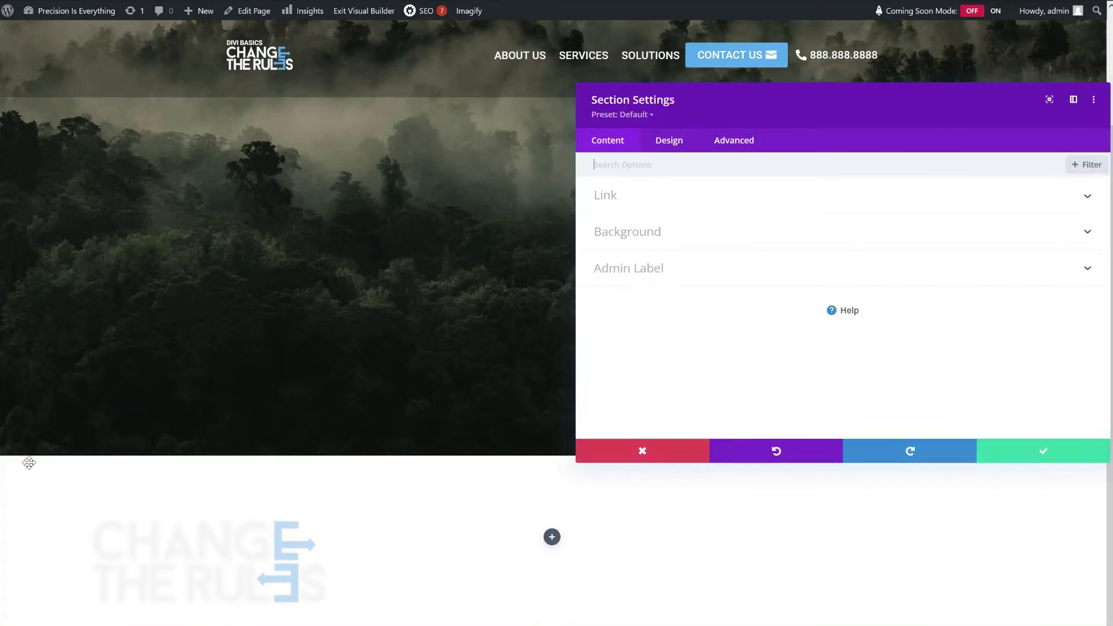
pyautogui.click(738, 143)
pyautogui.click(727, 196)
pyautogui.click(723, 236)
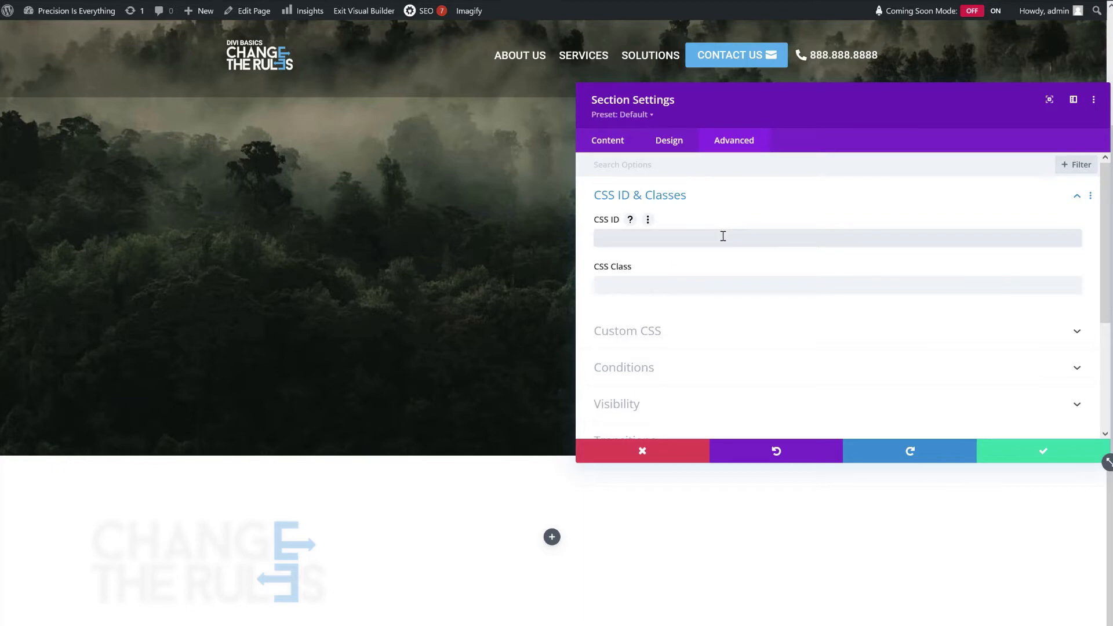
pyautogui.write('aboutus')
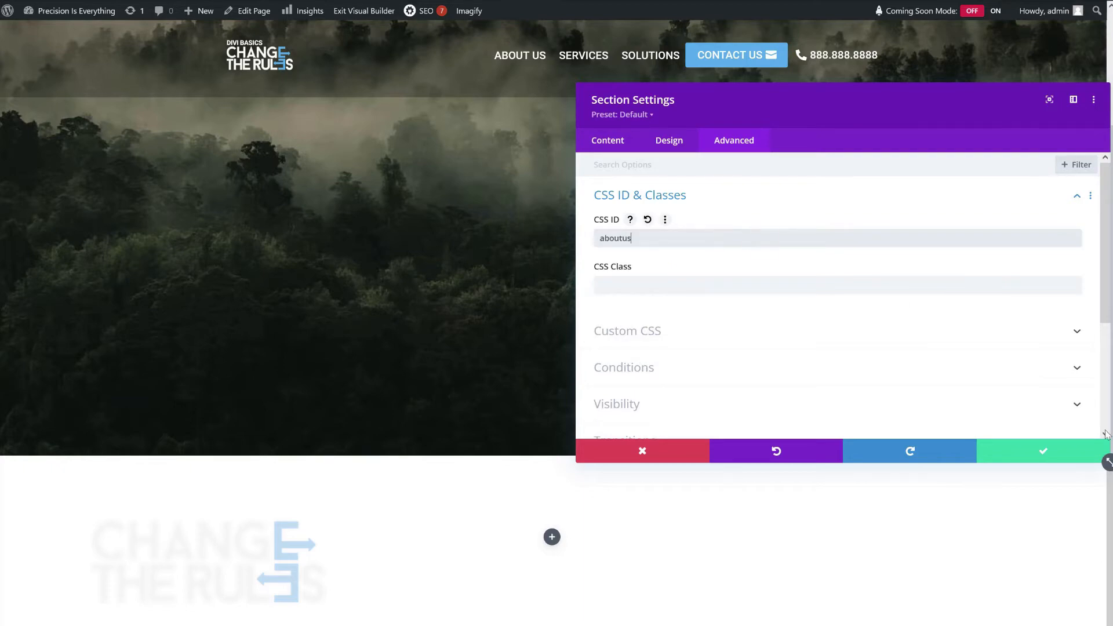
pyautogui.click(1058, 453)
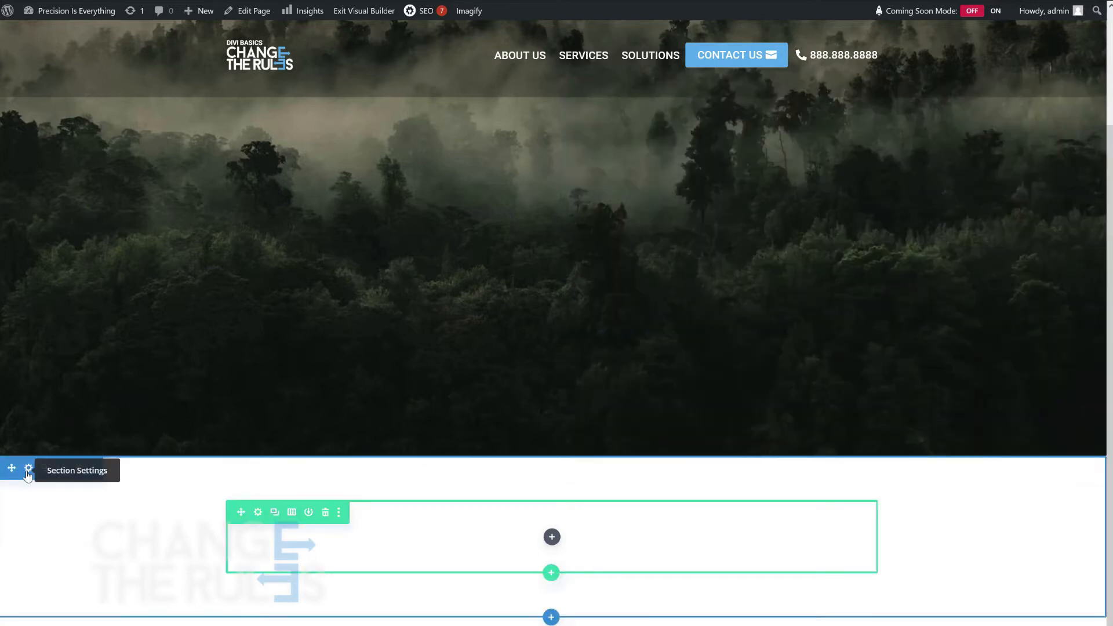
# Set the new section's height to 800px
pyautogui.click(28, 470)
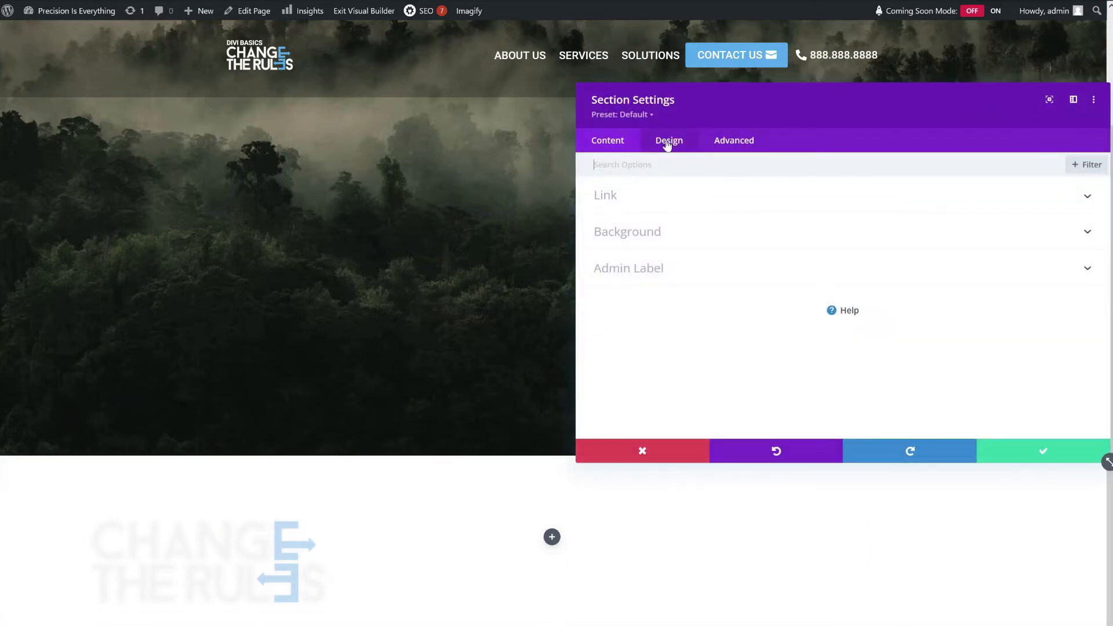
pyautogui.click(668, 143)
pyautogui.click(659, 269)
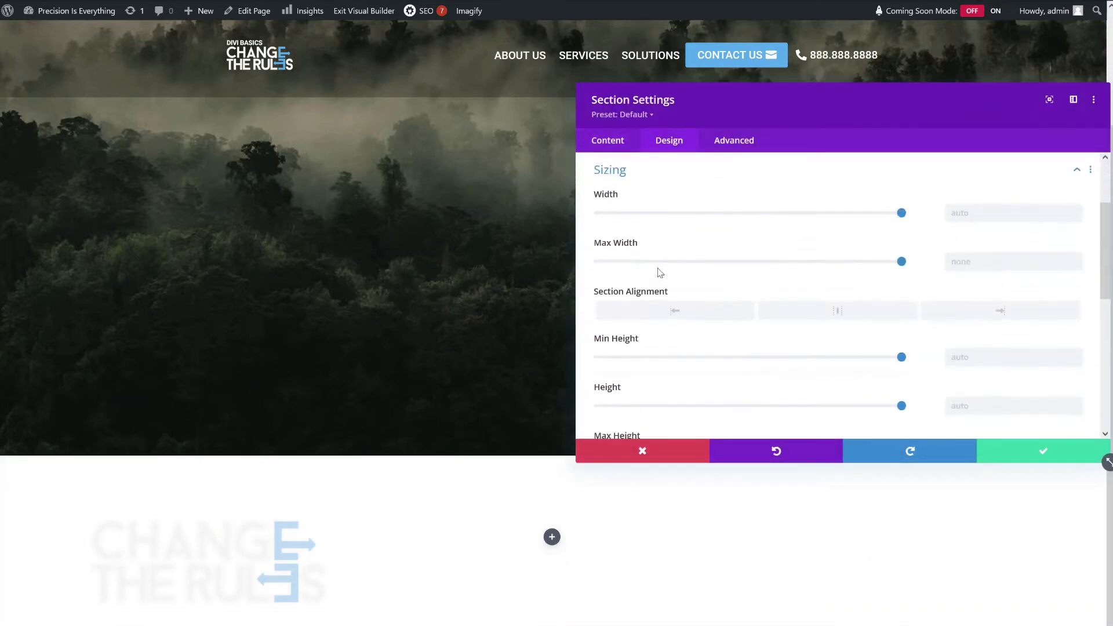
pyautogui.click(1031, 405)
pyautogui.scroll(-2, 964, 411)
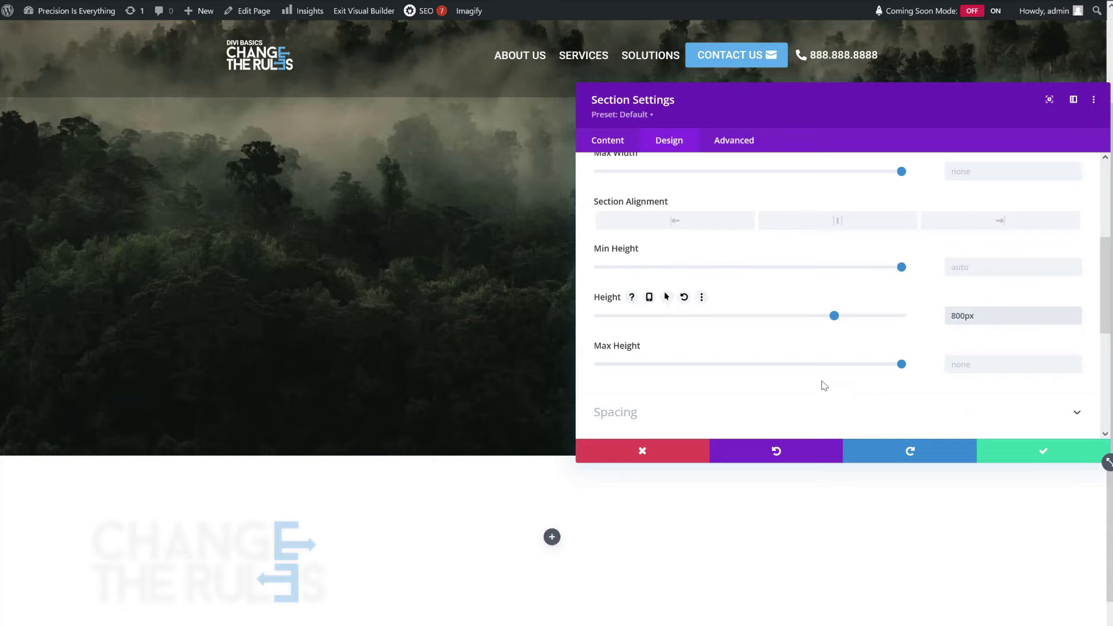
# Give the aboutus section a blue #0c71c3 background and save its settings
pyautogui.click(600, 143)
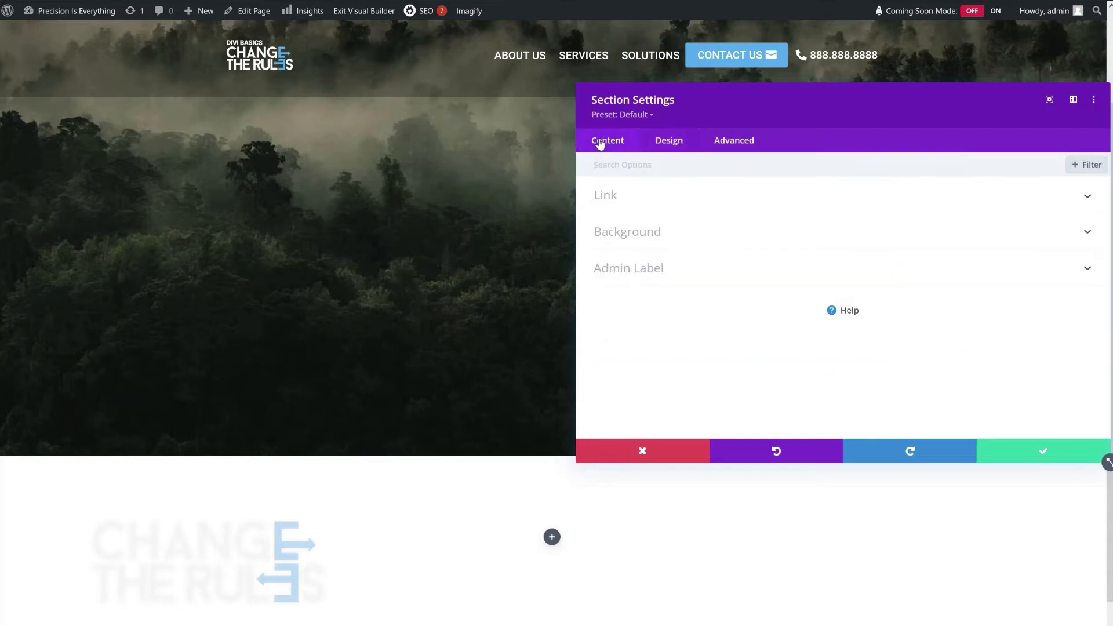
pyautogui.click(653, 239)
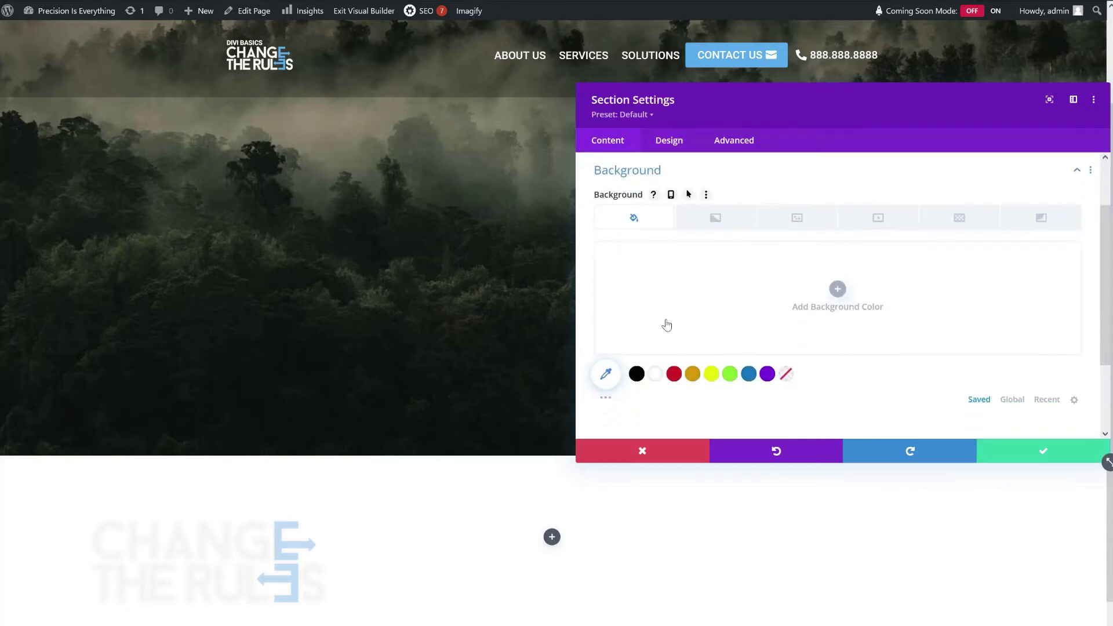
pyautogui.click(753, 378)
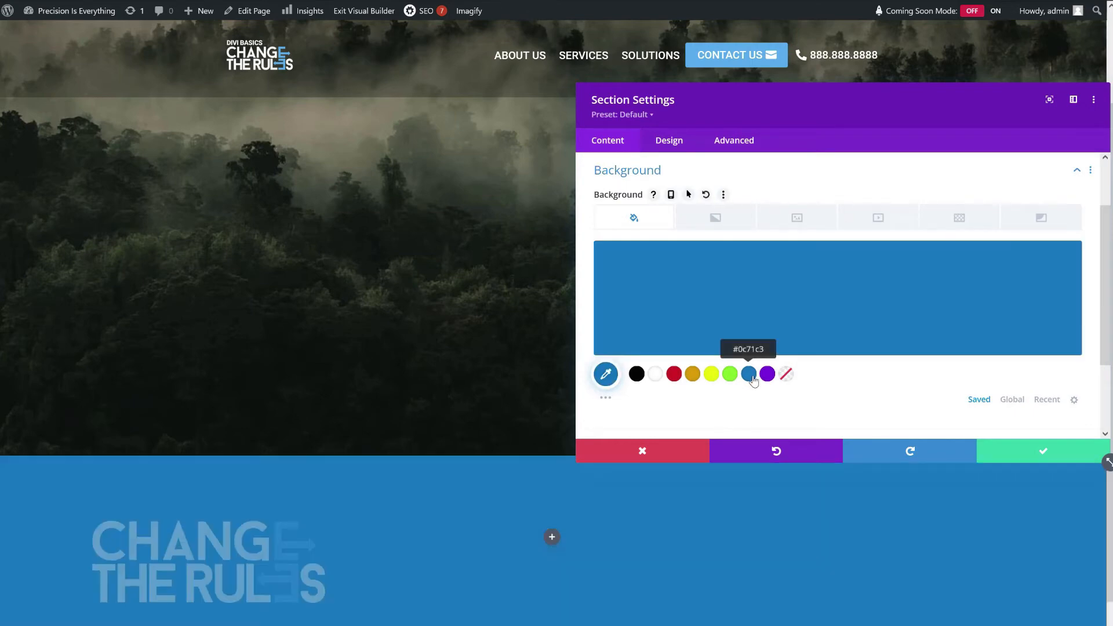
pyautogui.click(1023, 454)
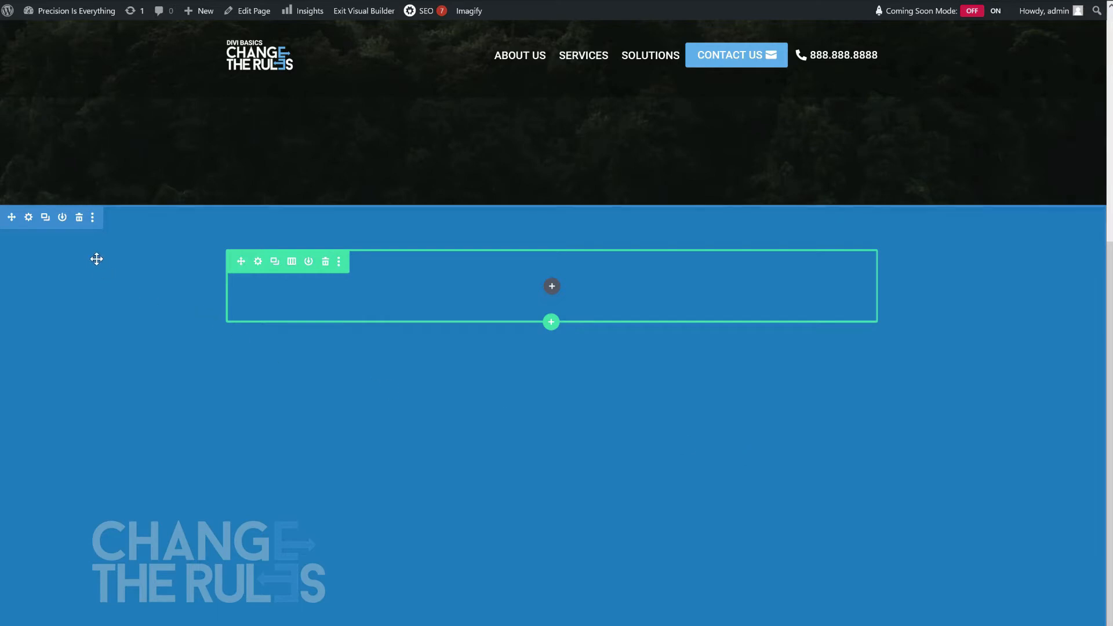
# Duplicate the blue section and change the copy's background to a medium-dark green
pyautogui.click(45, 218)
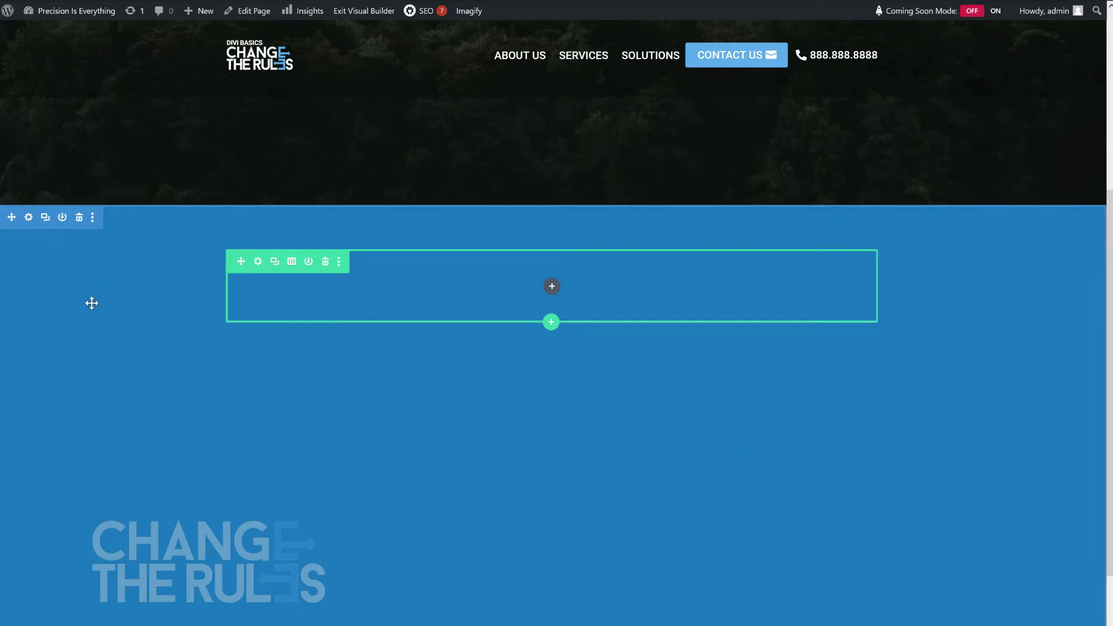
pyautogui.scroll(-2, 99, 316)
pyautogui.scroll(-5, 100, 315)
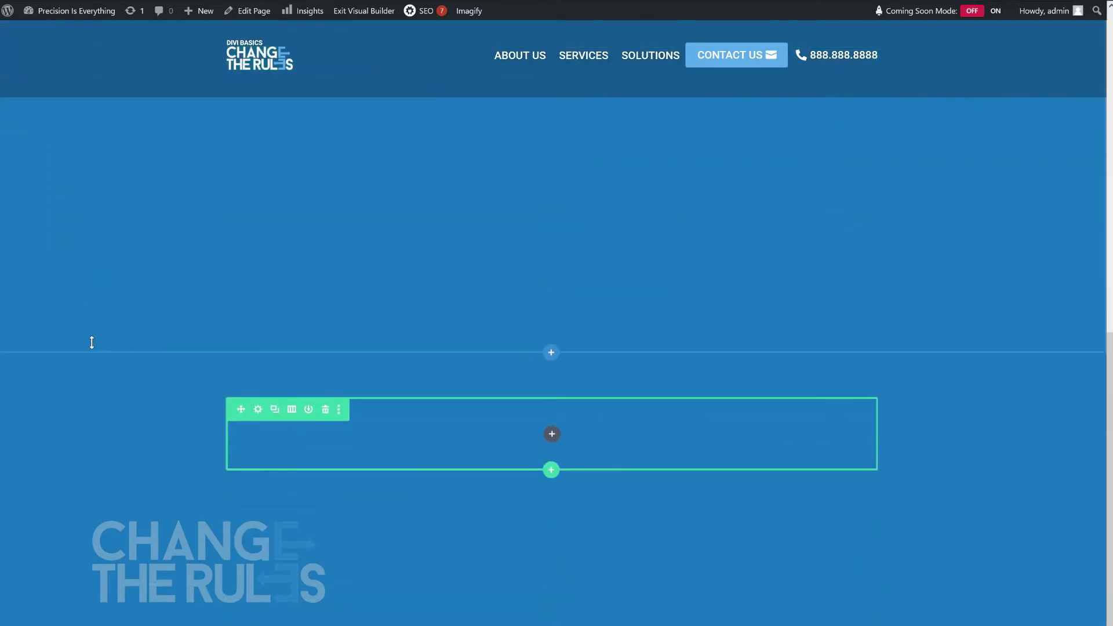
pyautogui.rightClick(41, 446)
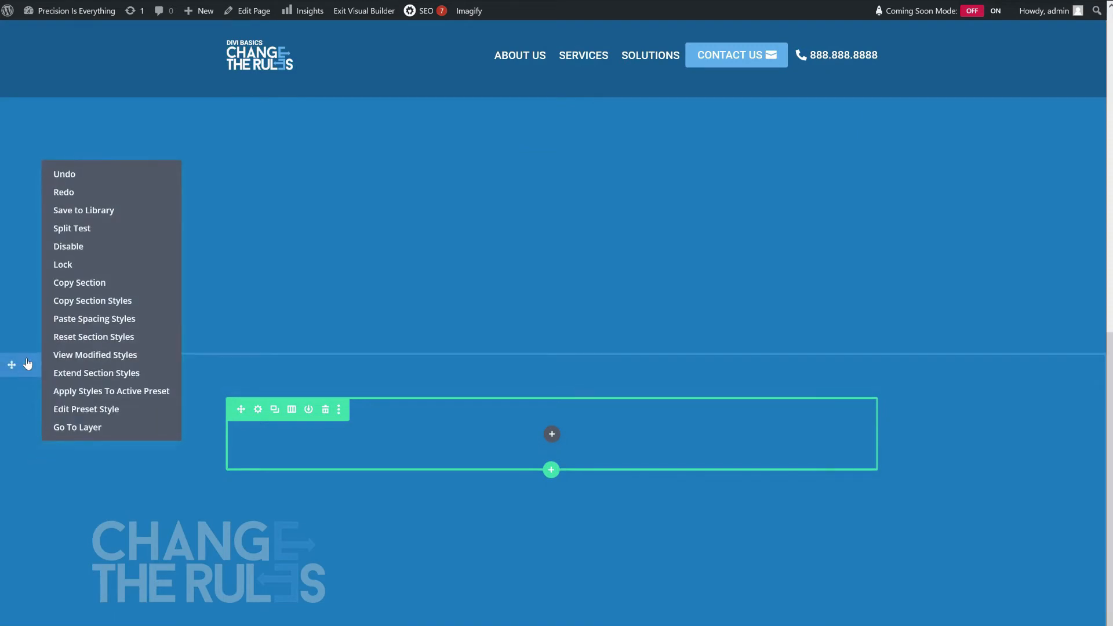
pyautogui.click(29, 364)
pyautogui.click(745, 232)
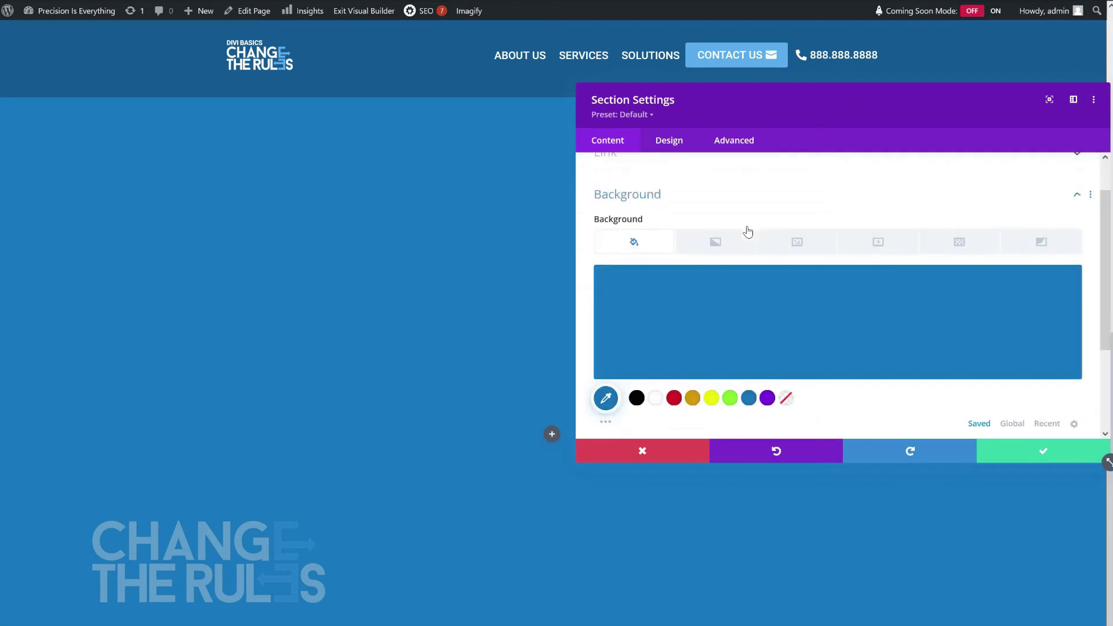
pyautogui.click(729, 373)
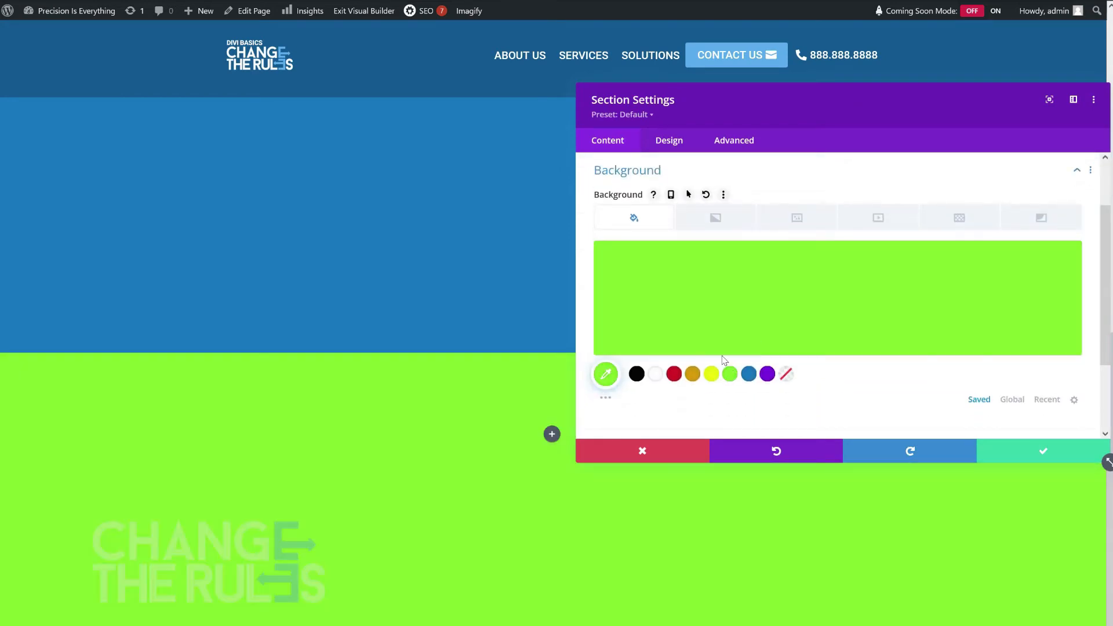
pyautogui.click(690, 308)
pyautogui.moveTo(722, 287)
pyautogui.mouseDown()
pyautogui.moveTo(730, 307)
pyautogui.moveTo(726, 285)
pyautogui.mouseUp()
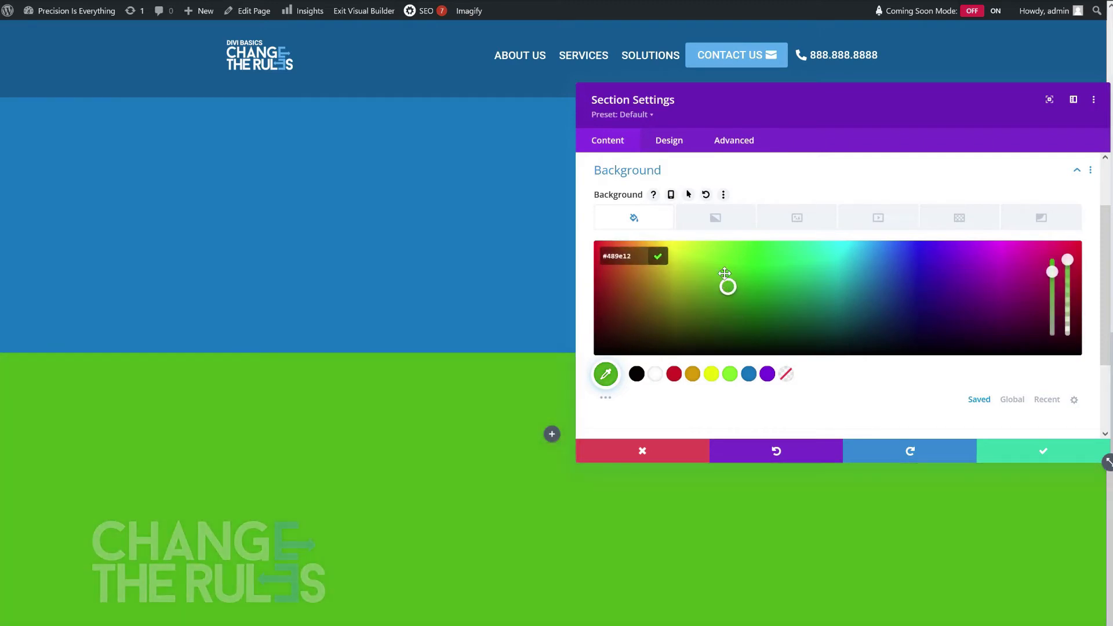
# Set the green section's CSS ID to services and save its settings
pyautogui.click(729, 143)
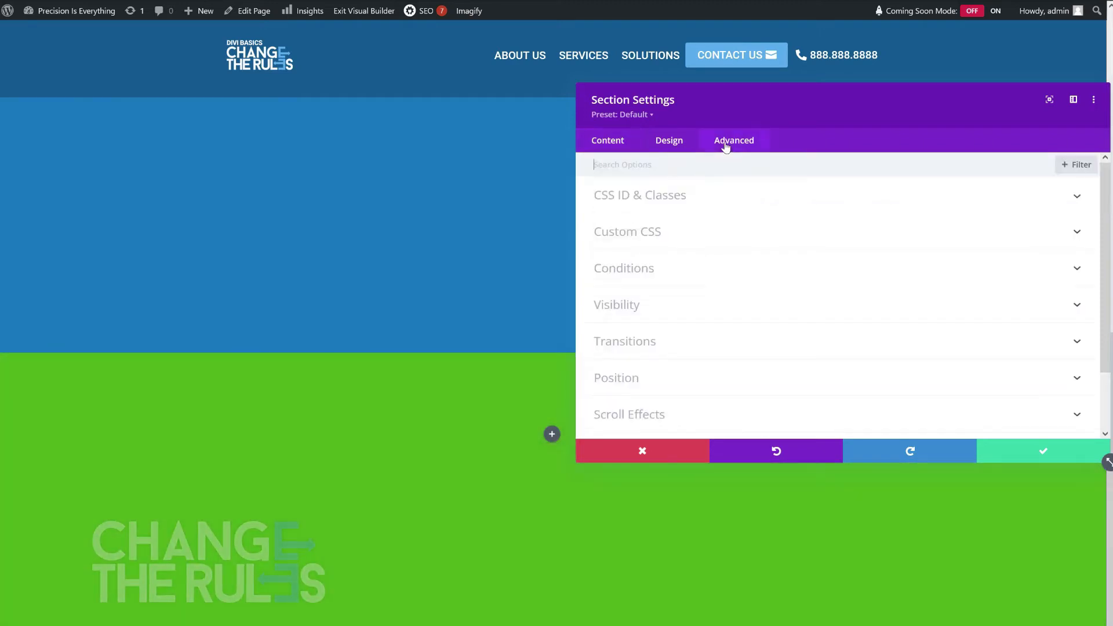
pyautogui.click(686, 195)
pyautogui.moveTo(676, 233); pyautogui.dragTo(533, 231)
pyautogui.write('services')
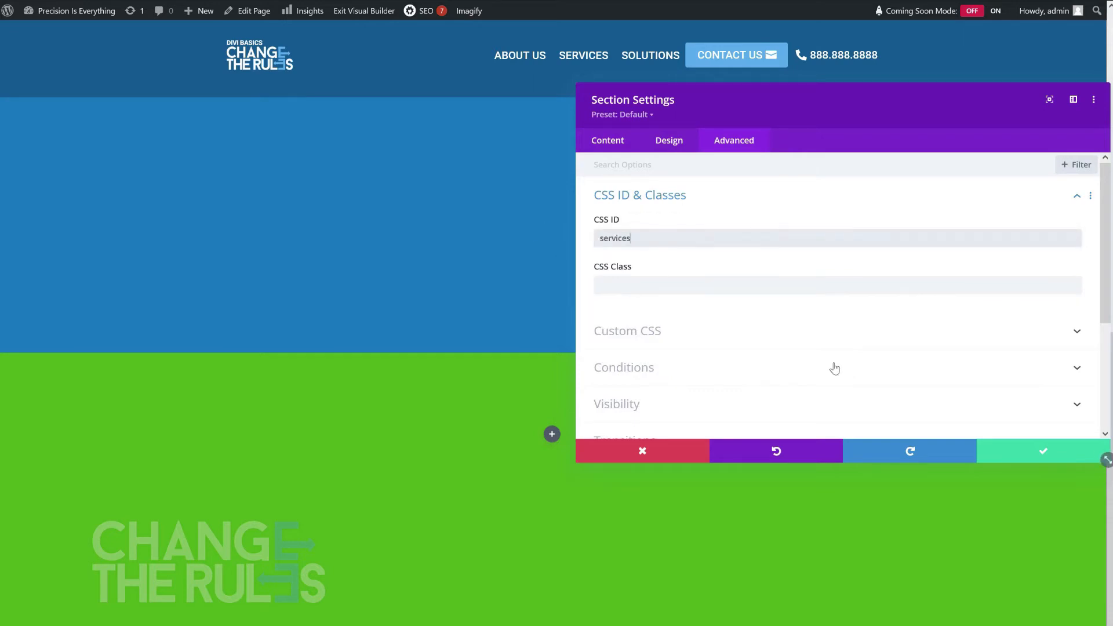
pyautogui.click(1044, 452)
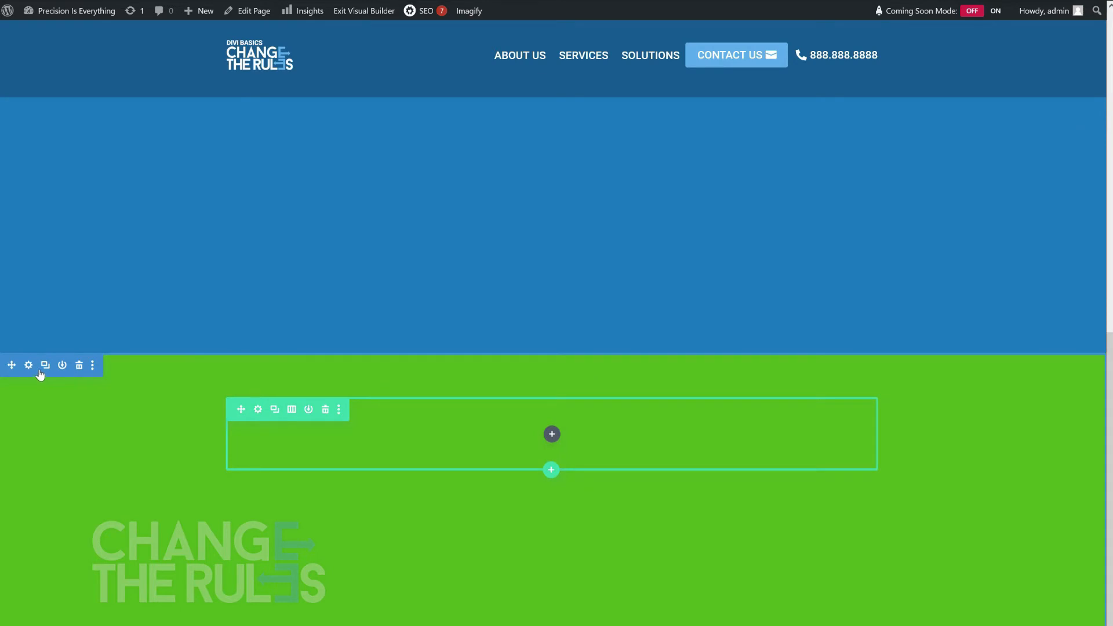
# Duplicate the green section and change the copy's background color to #e09900
pyautogui.scroll(-3, 196, 414)
pyautogui.scroll(-8, 196, 414)
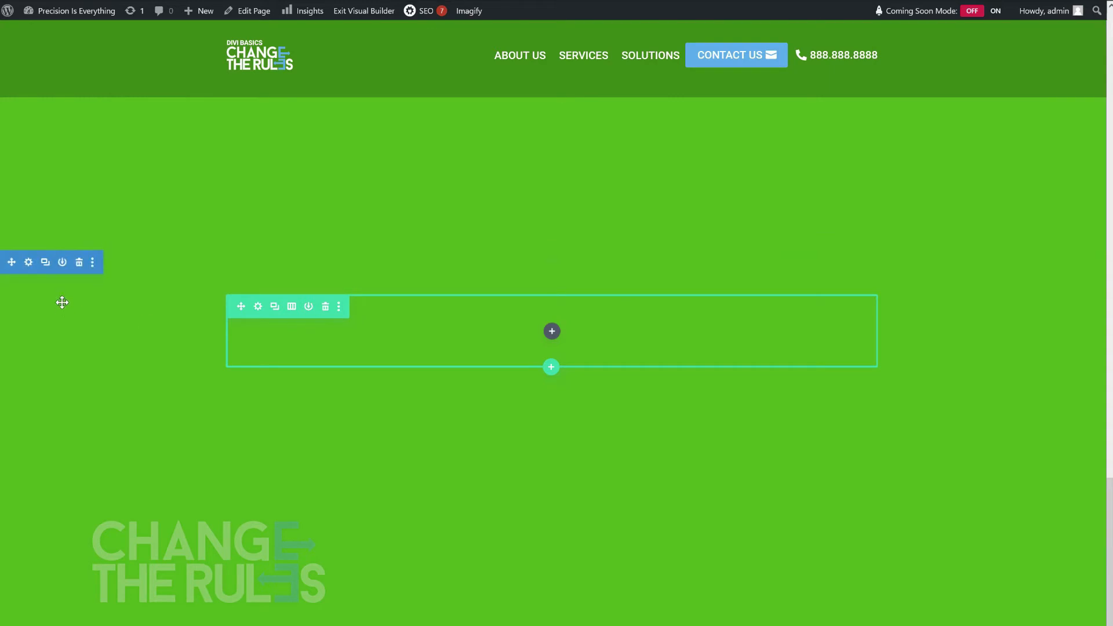
pyautogui.click(29, 262)
pyautogui.click(614, 238)
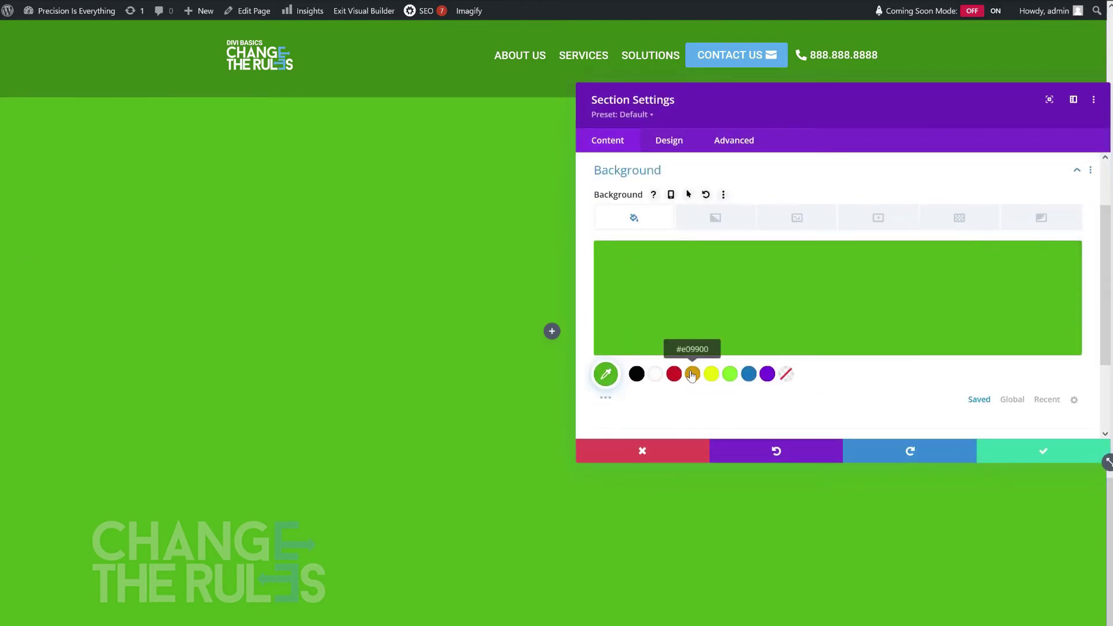
pyautogui.click(691, 373)
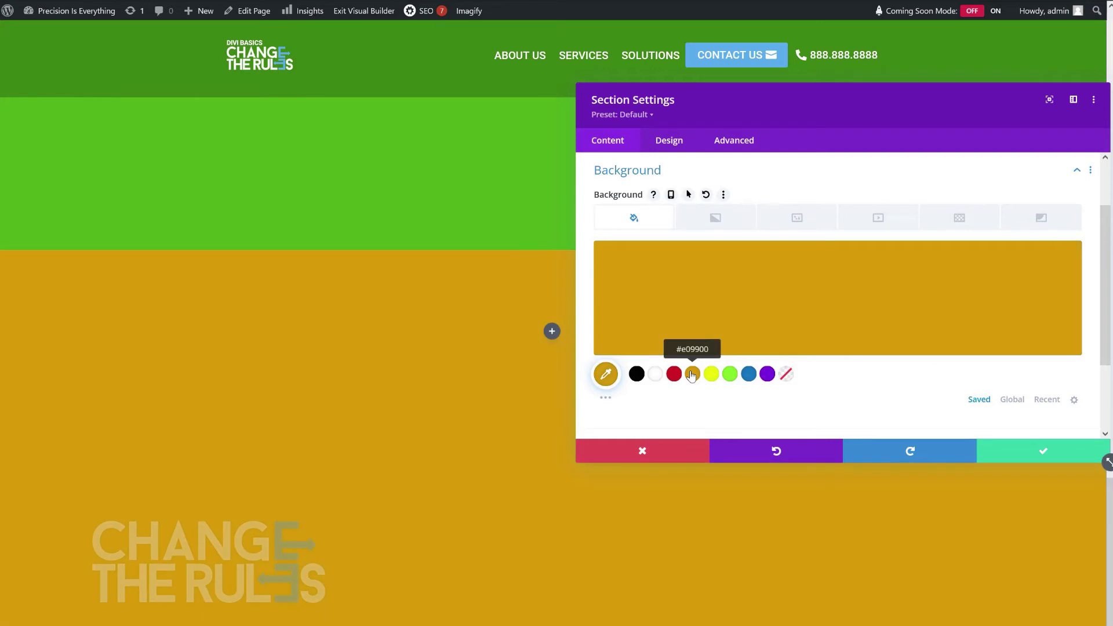
# Set the orange section's CSS ID to solutions and save its settings
pyautogui.click(725, 148)
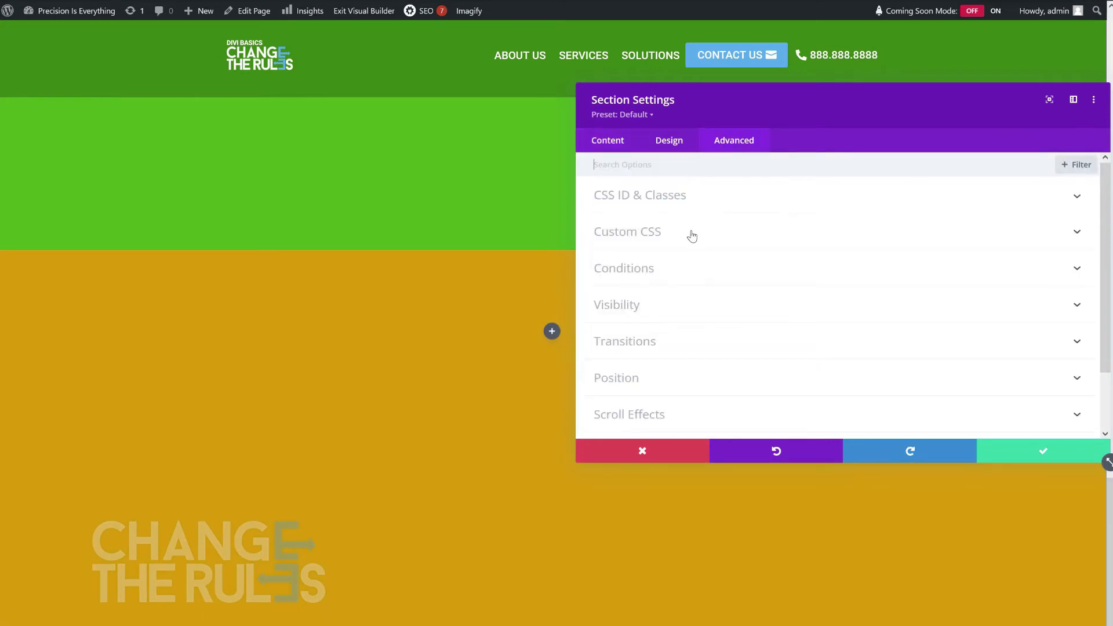
pyautogui.click(721, 195)
pyautogui.doubleClick(670, 247)
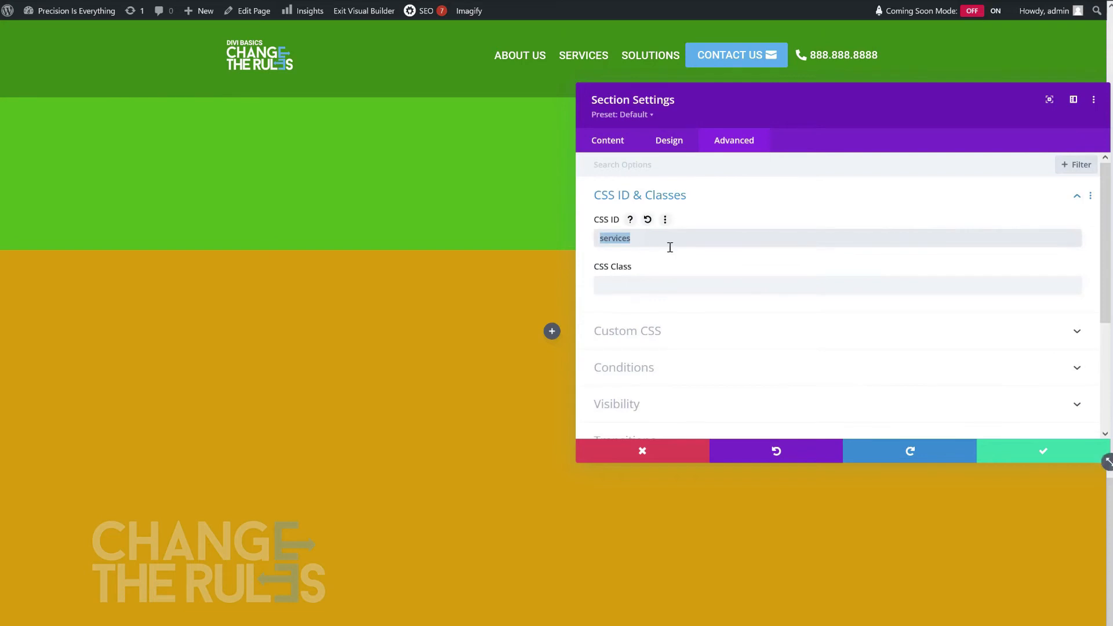
pyautogui.write('solut')
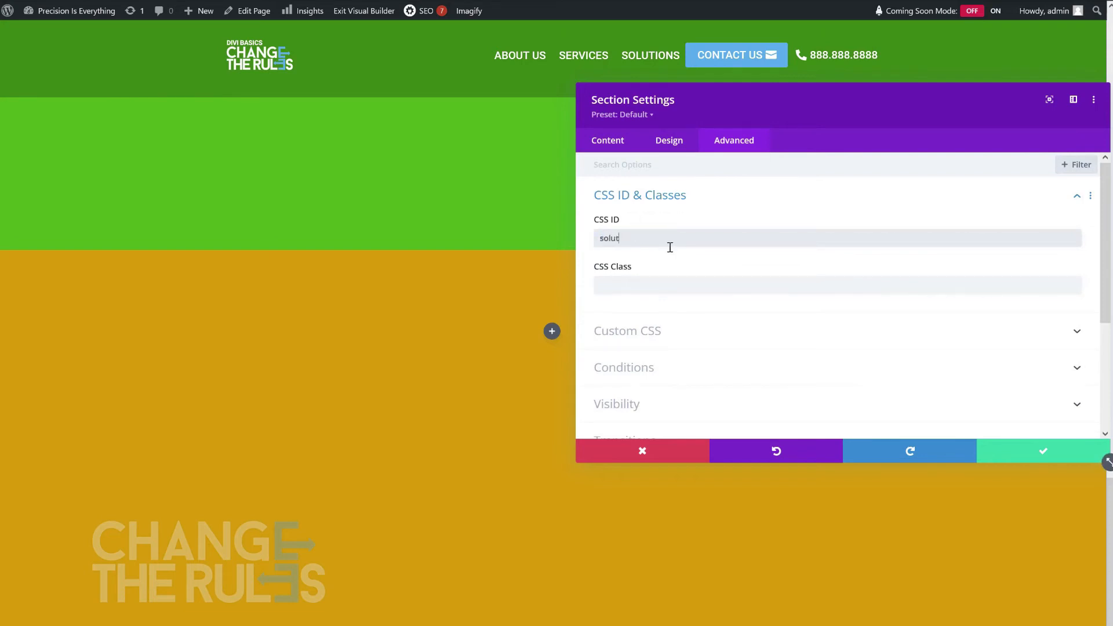
pyautogui.click(1026, 452)
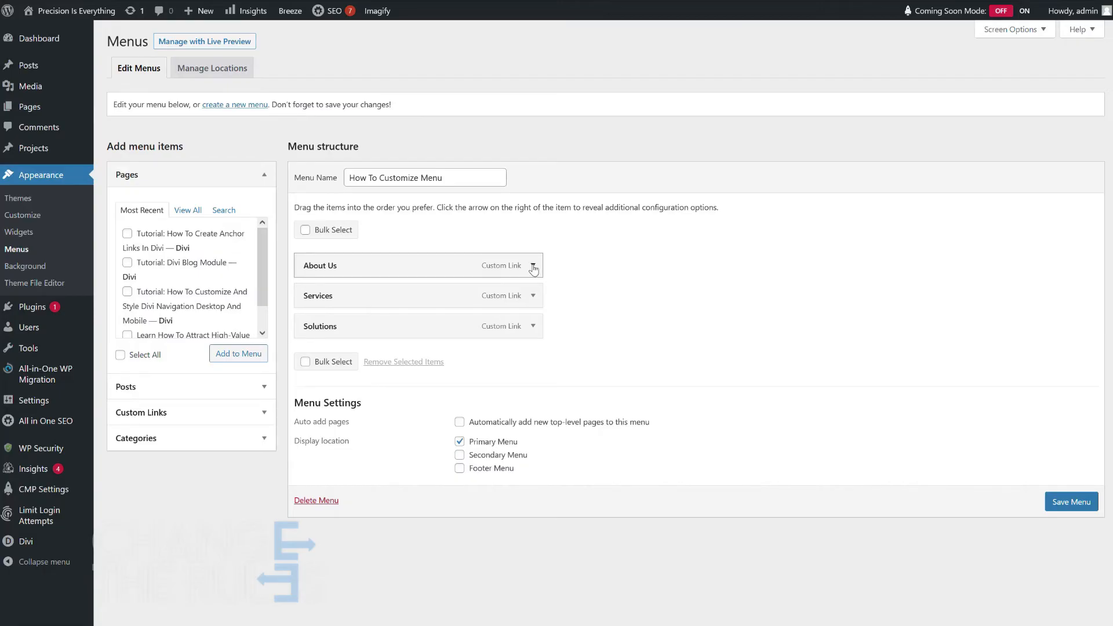
# In the WordPress menu editor, set the About Us item's URL to #aboutus and the Services item's URL to #services
pyautogui.click(533, 266)
pyautogui.click(443, 306)
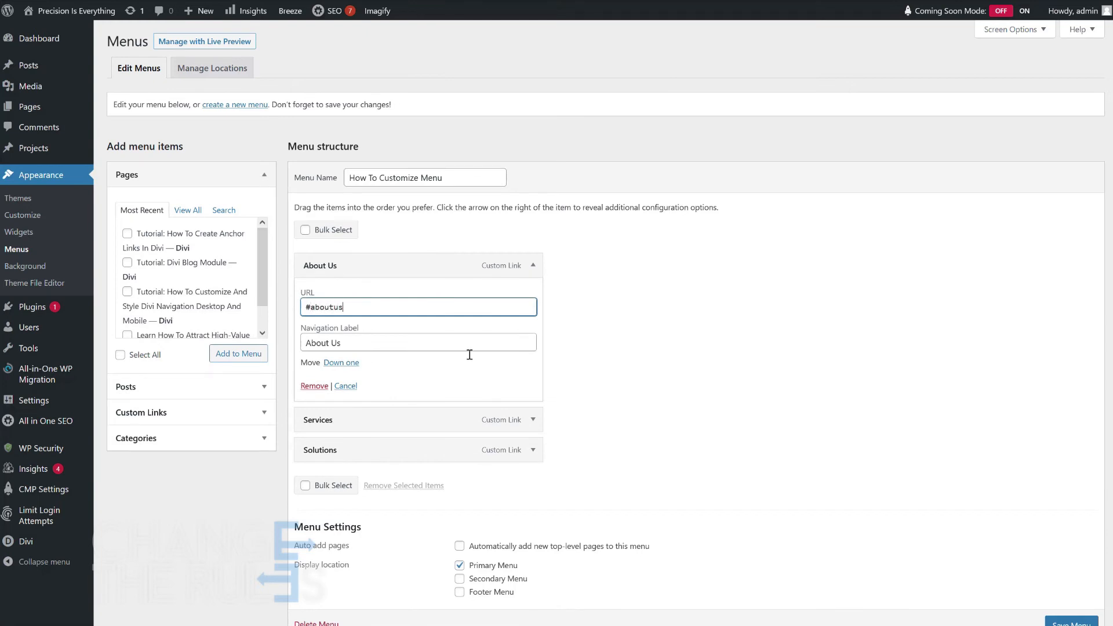
pyautogui.click(532, 420)
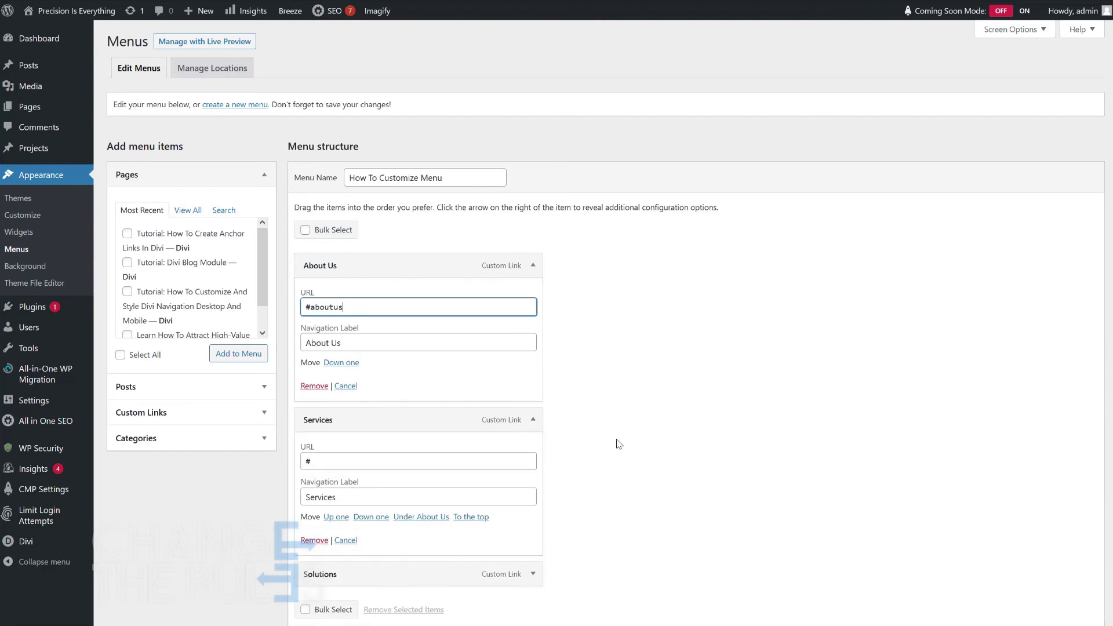
pyautogui.click(386, 465)
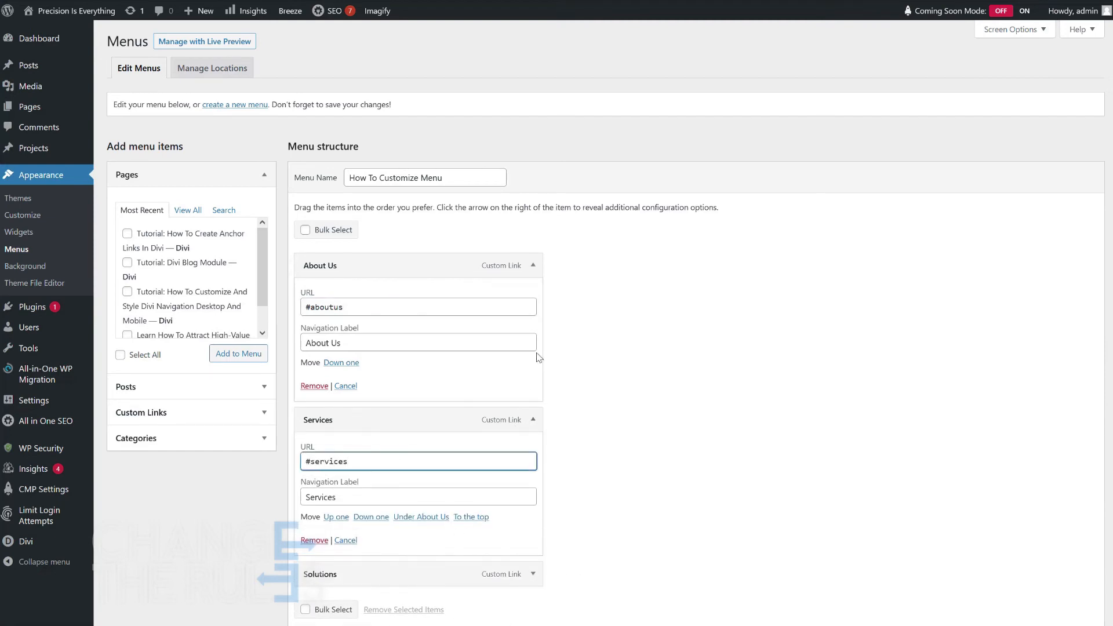
pyautogui.click(533, 266)
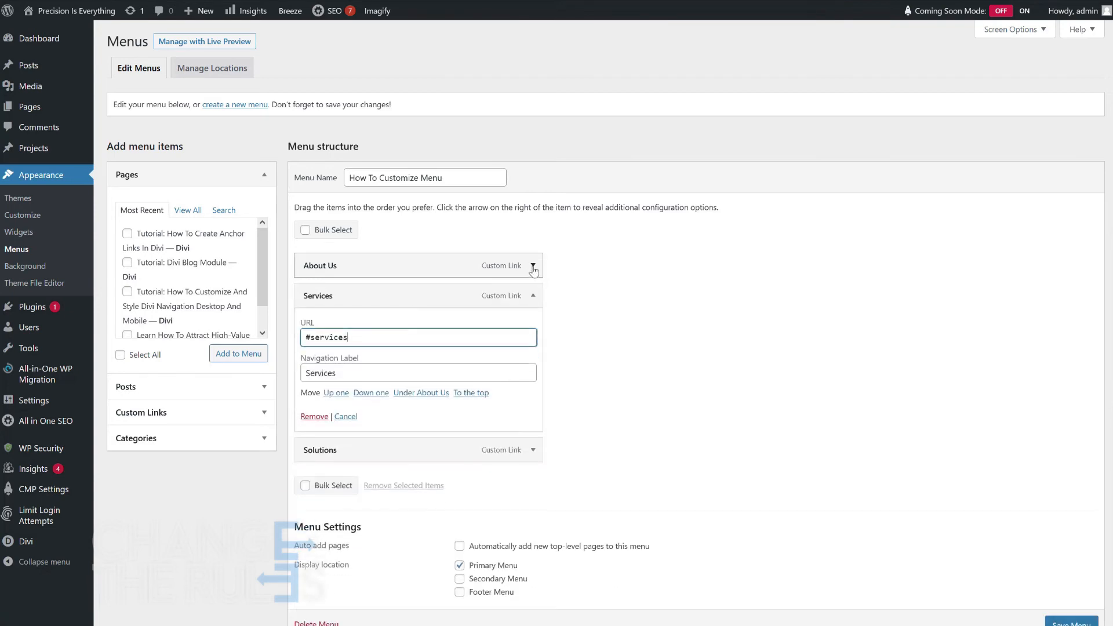
pyautogui.click(533, 296)
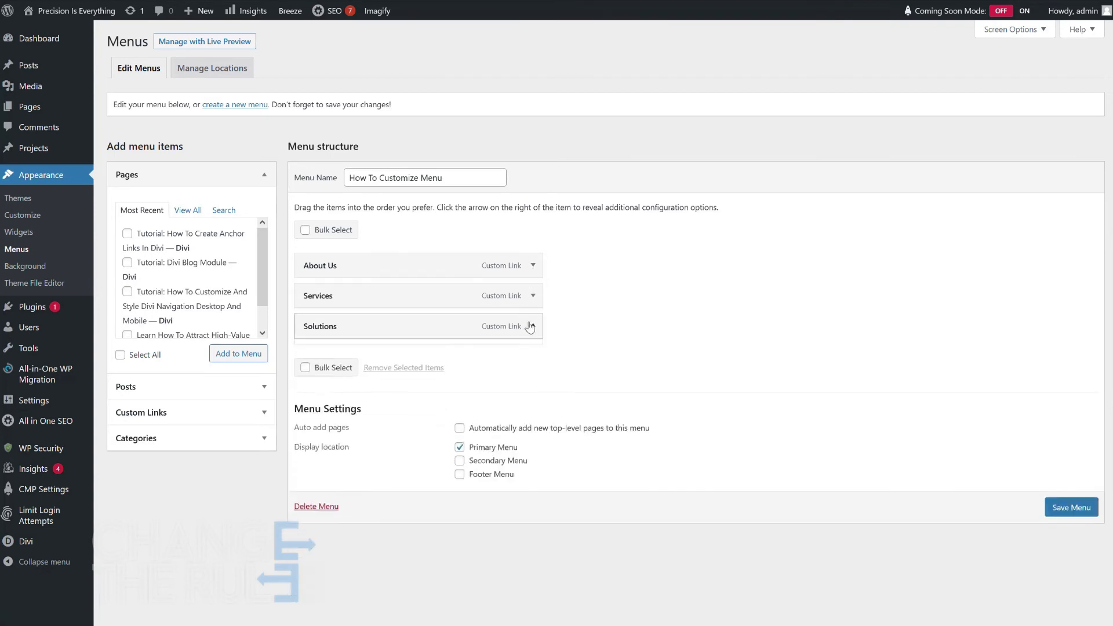
# Set the Solutions menu item's URL to #solutions and save the menu
pyautogui.click(532, 327)
pyautogui.click(406, 371)
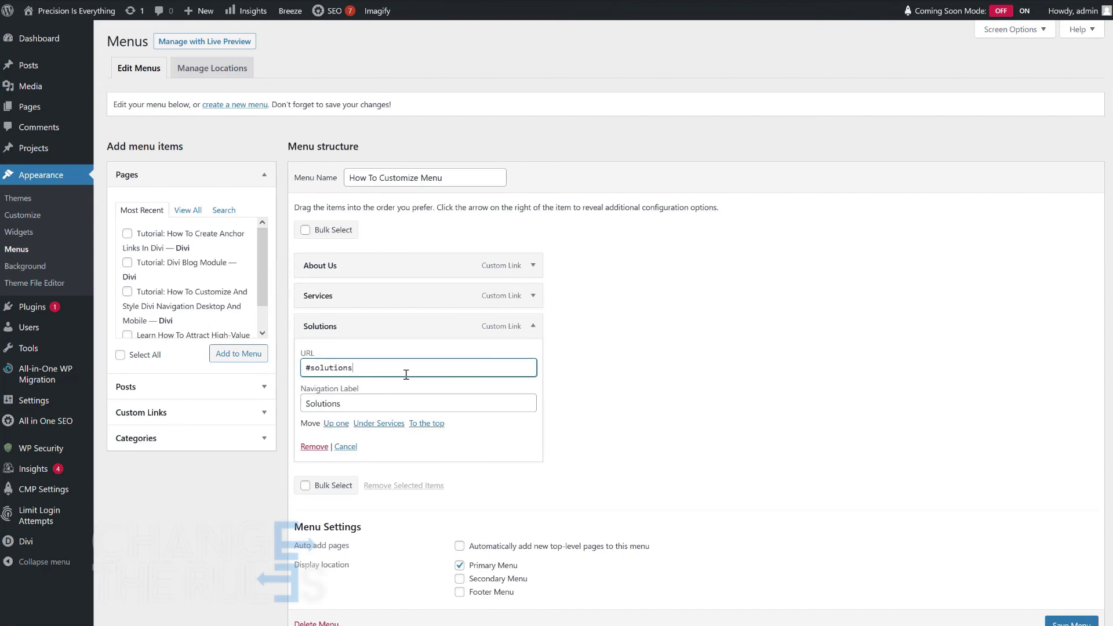
pyautogui.click(1067, 621)
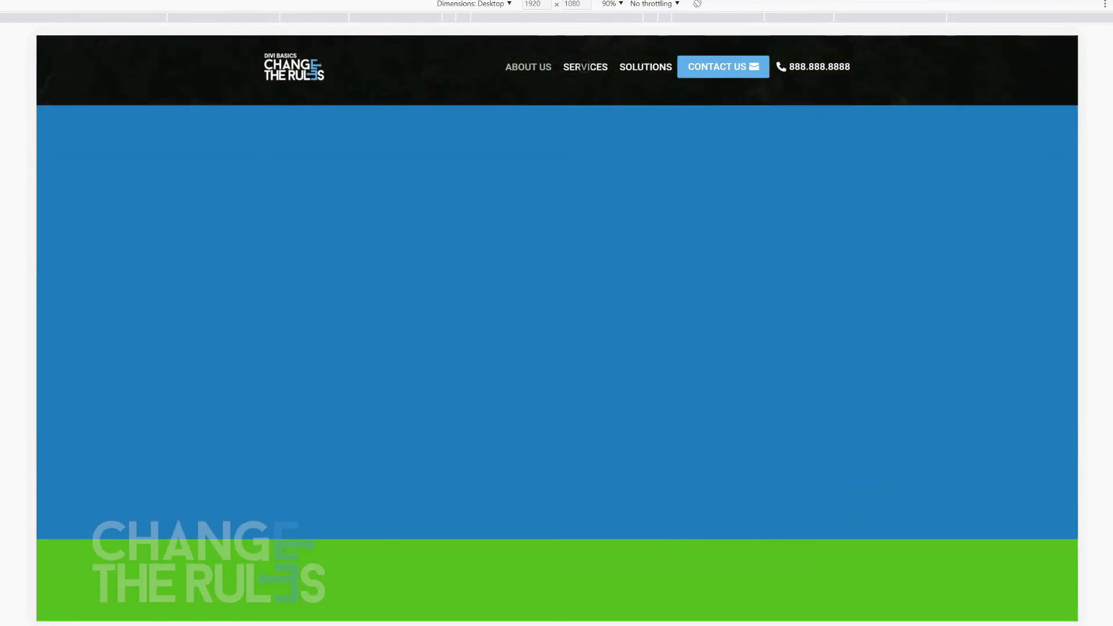
# Test the Services and Solutions anchor links on the live page, follow Services and About Us back up, and return to the hero section
pyautogui.click(586, 67)
pyautogui.click(629, 67)
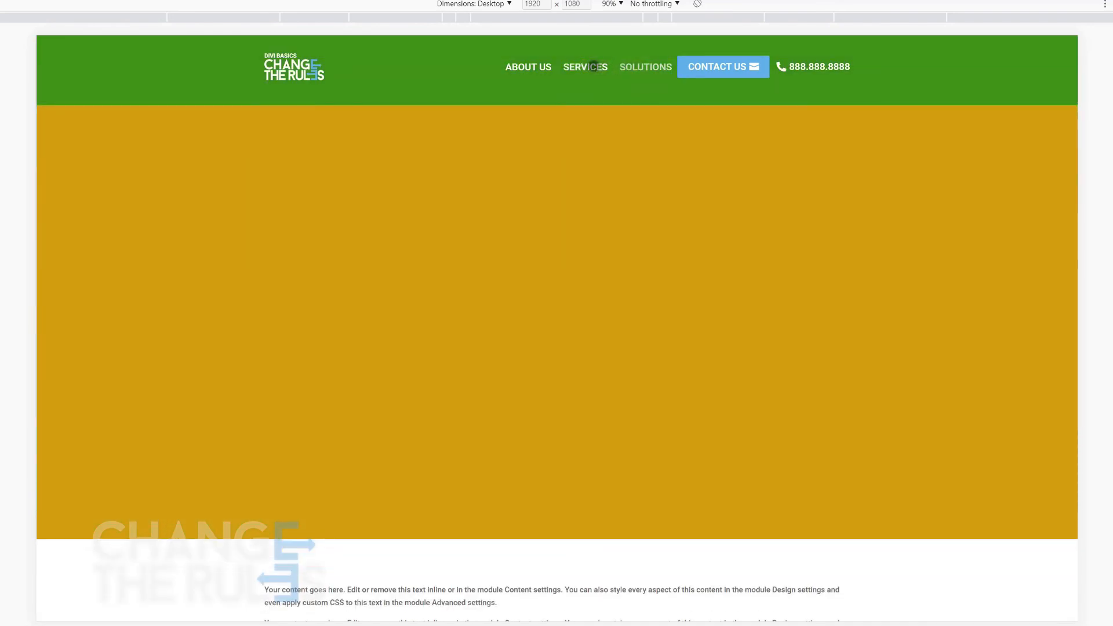
pyautogui.click(593, 66)
pyautogui.click(542, 67)
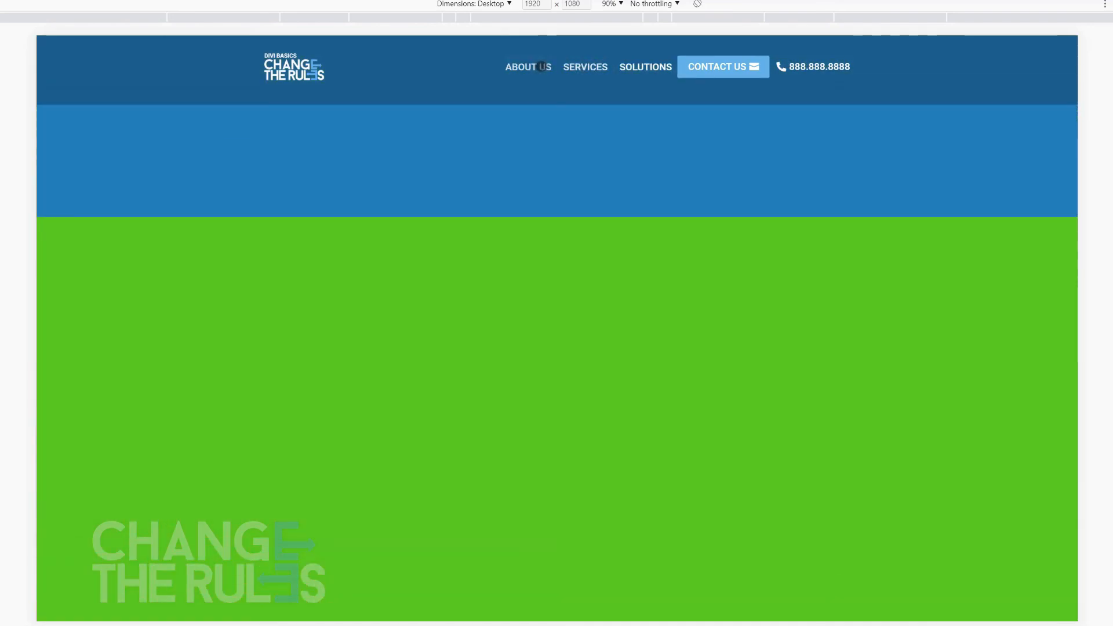
pyautogui.scroll(9, 581, 242)
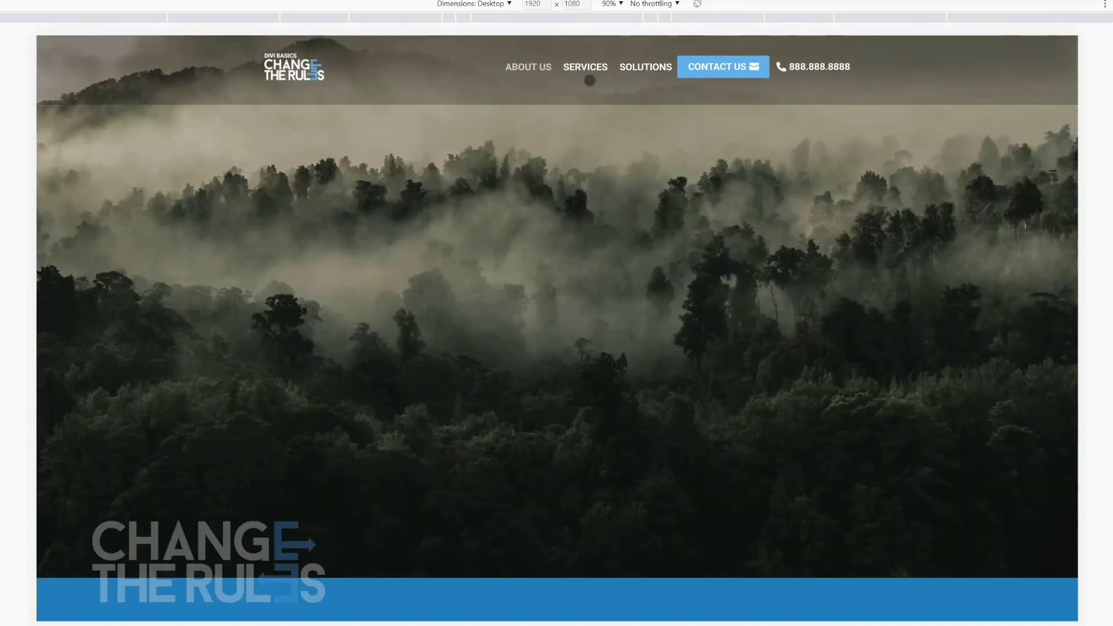
# From the hero section, check the About Us, Services and Solutions links in order, then return through About Us to the page's beginning
pyautogui.click(535, 69)
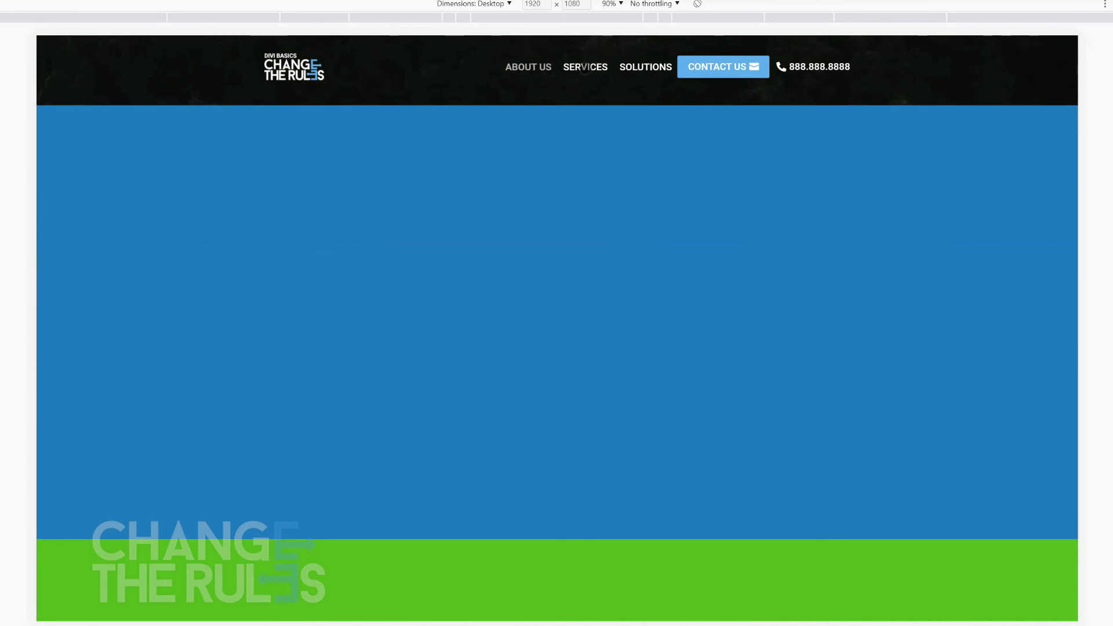
pyautogui.click(586, 68)
pyautogui.click(632, 68)
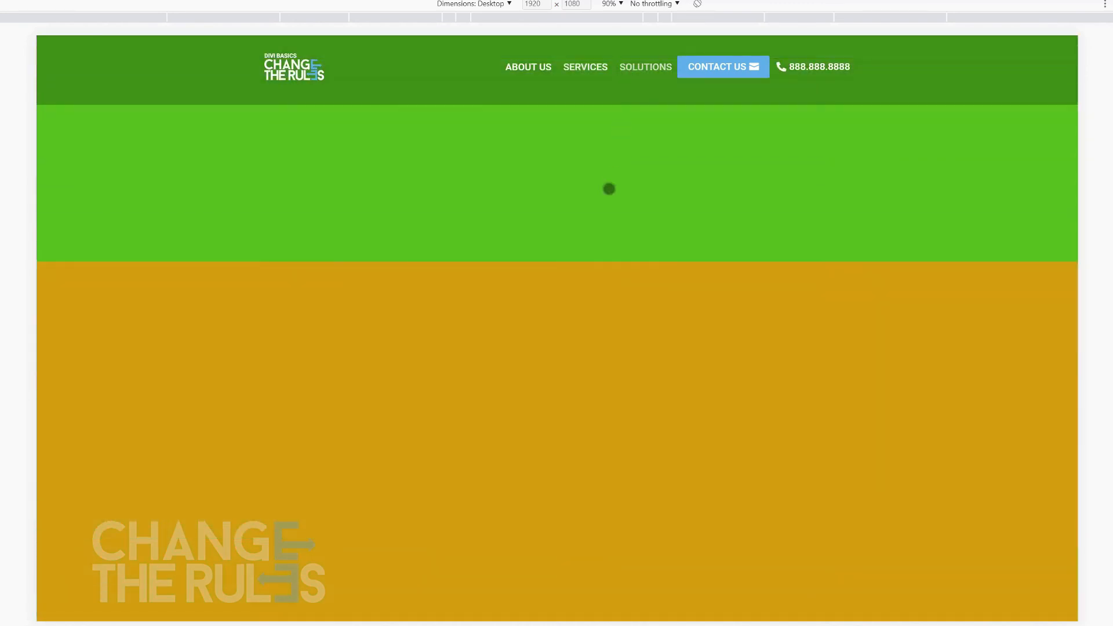
pyautogui.click(539, 67)
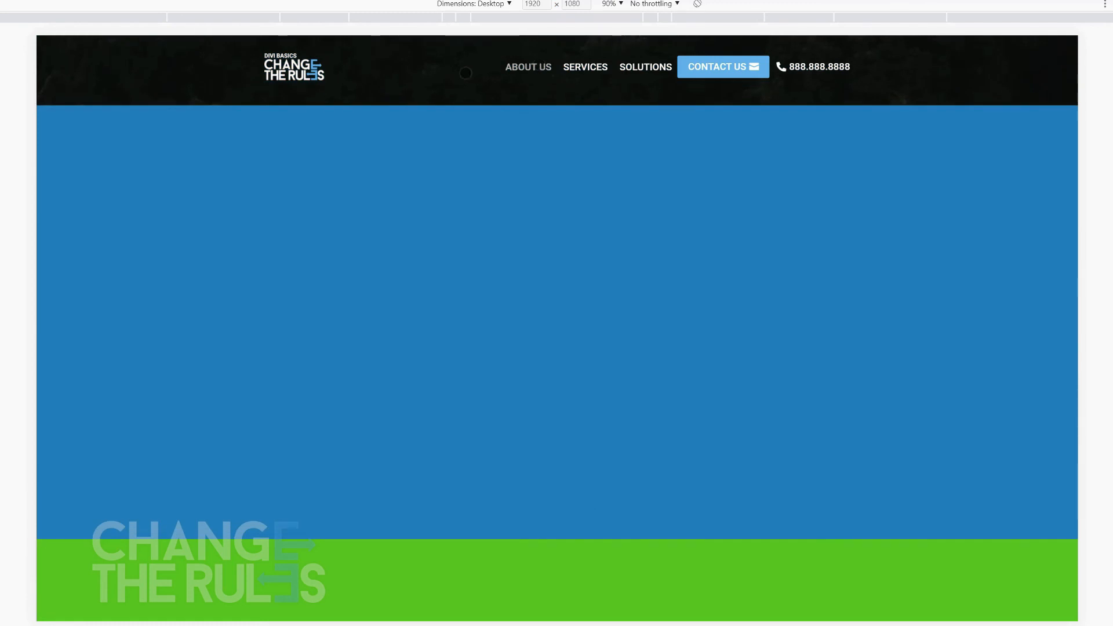
pyautogui.scroll(5, 537, 285)
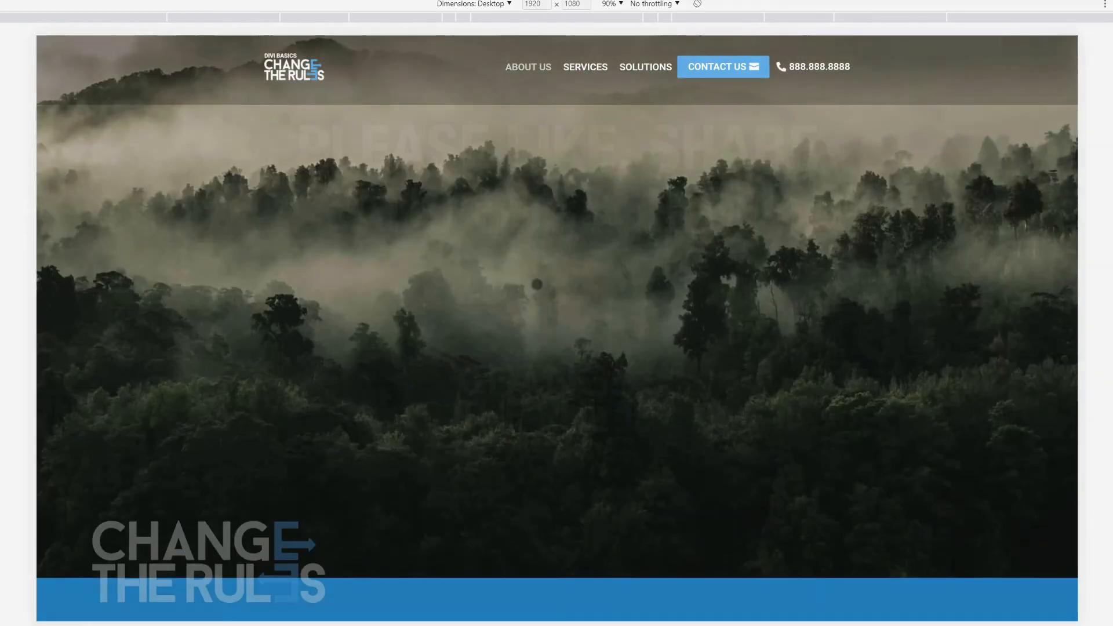